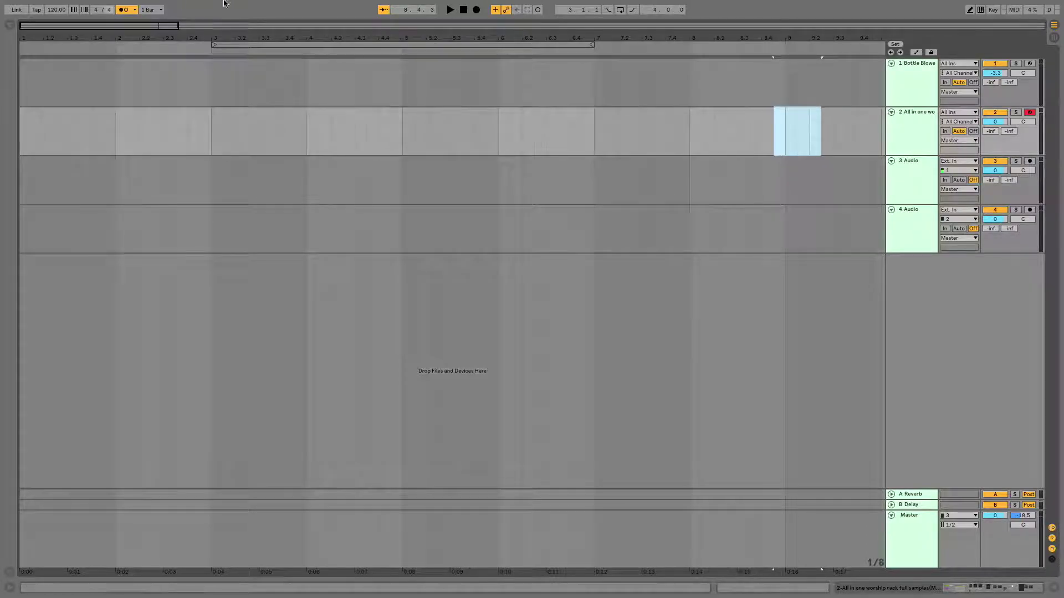
Record a four-bar pad clip on track 2, starting at bar 1.1.1.
click(462, 10)
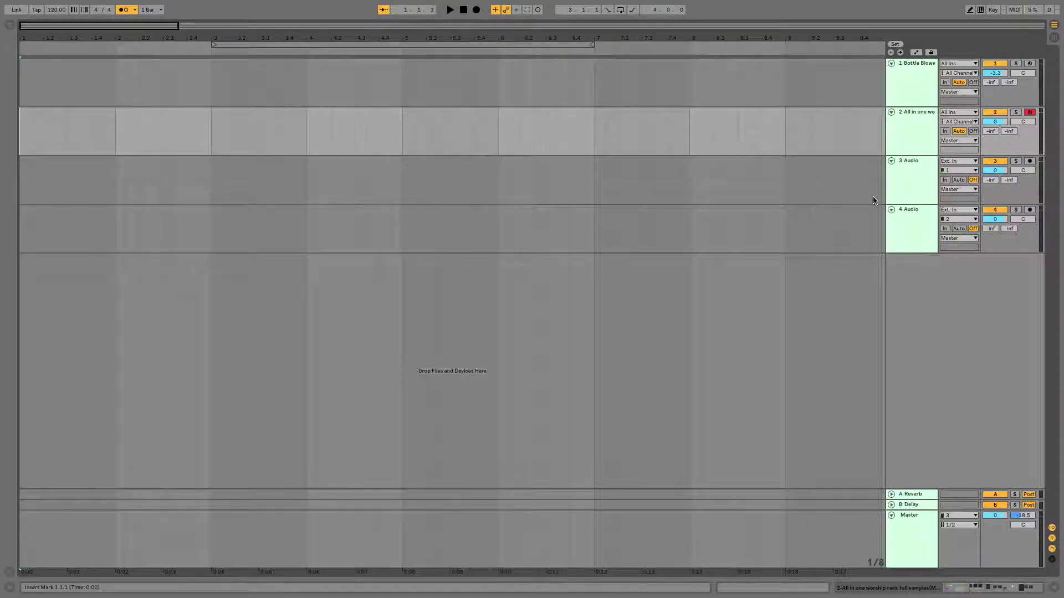
click(900, 123)
click(21, 138)
click(476, 10)
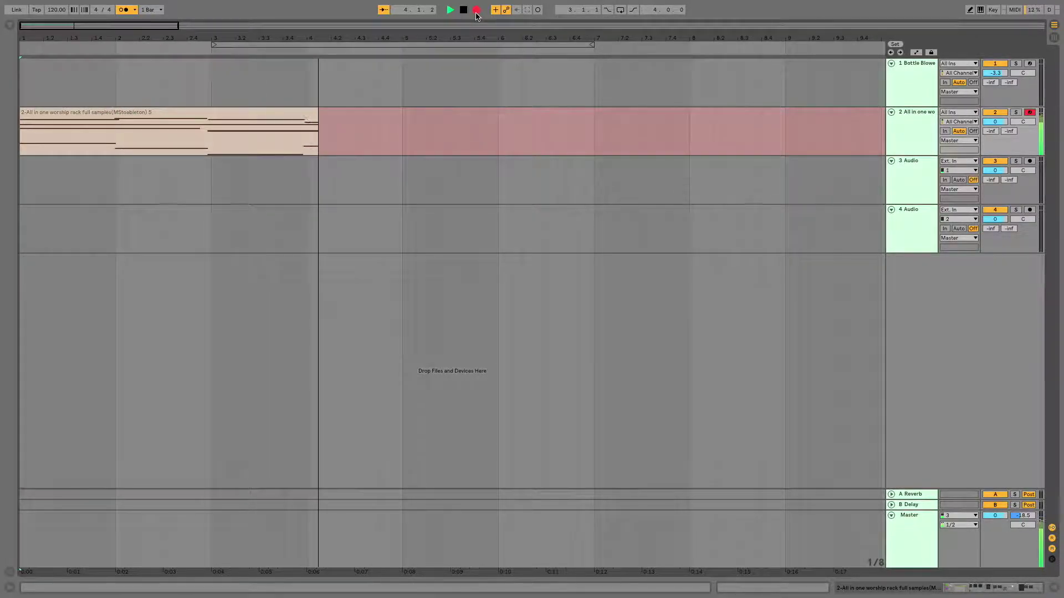
click(476, 12)
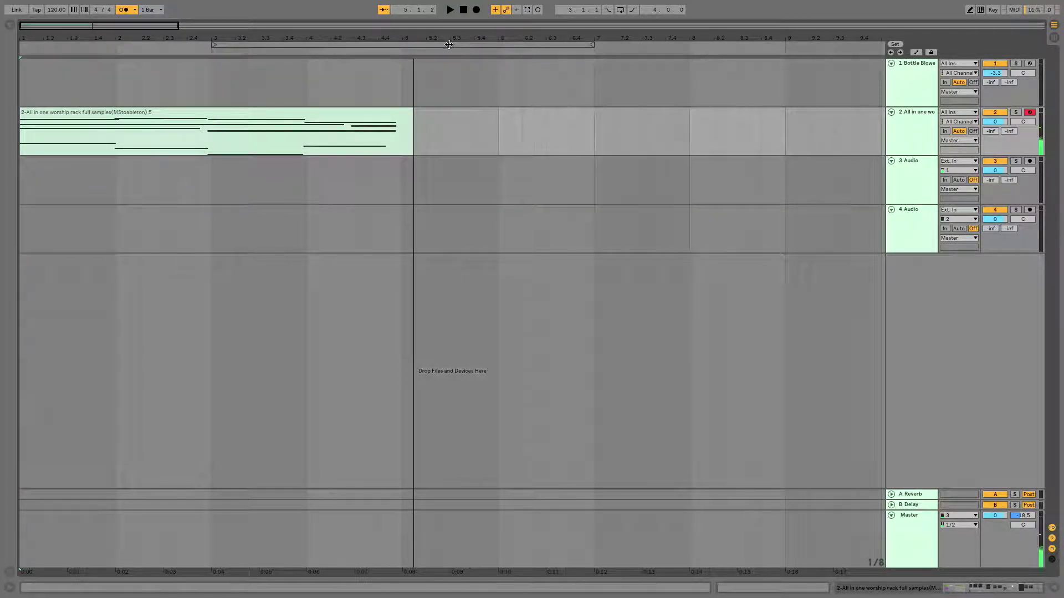
Show the pad clip's automation lanes and open the pad track's instrument rack.
click(370, 111)
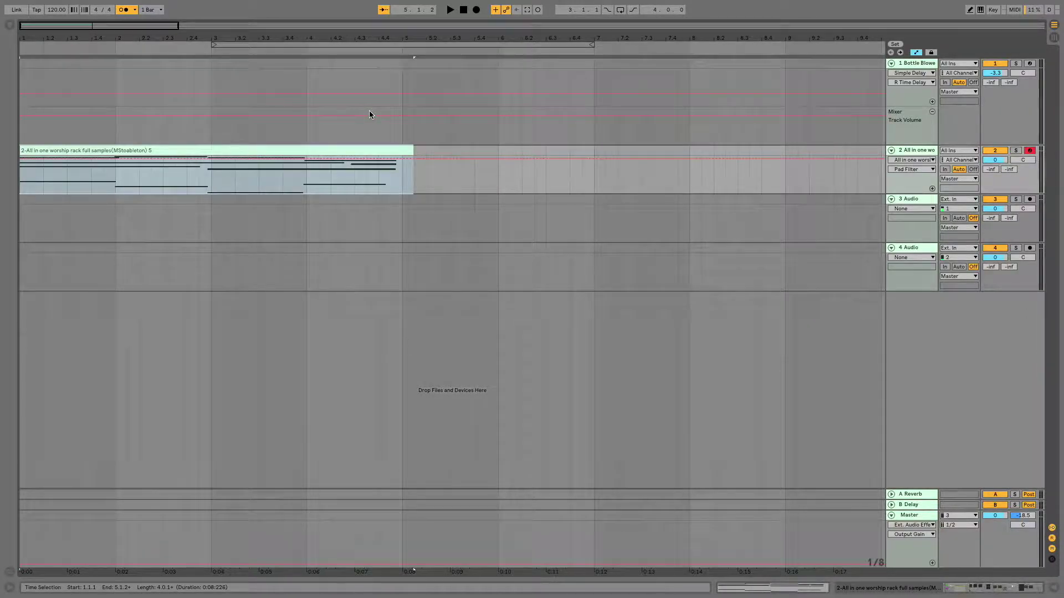
key(a)
key(a)
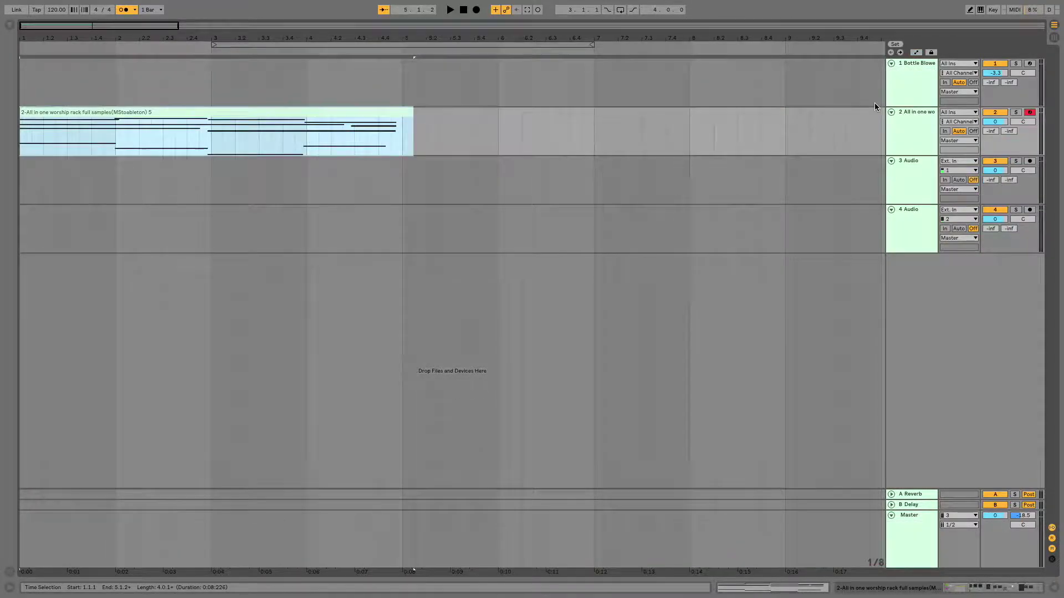
key(a)
key(ctrl+alt+l)
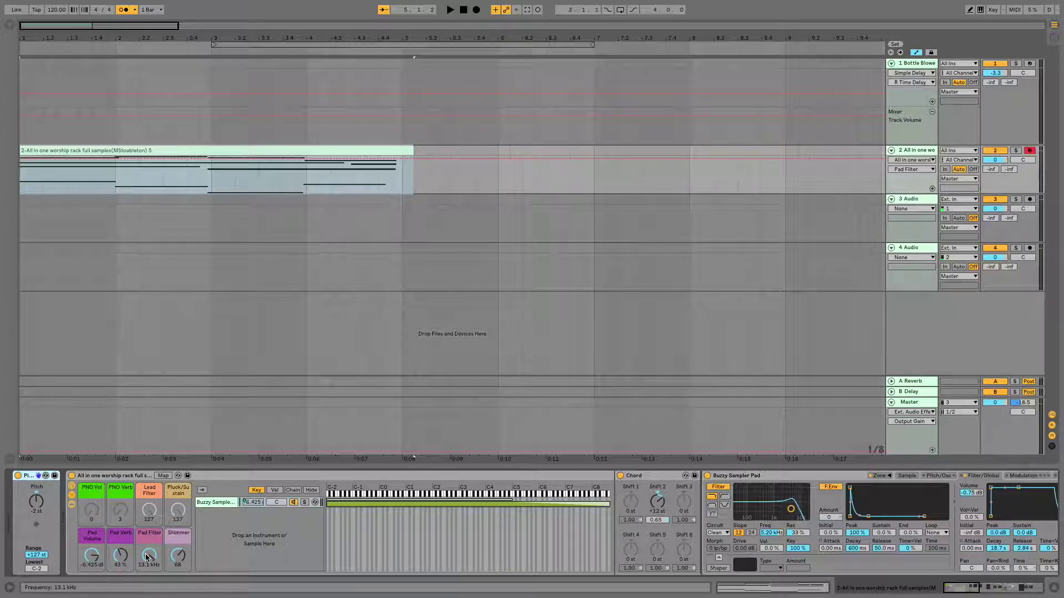
Lower the Pad Filter macro from 13.1 kHz to about 355 Hz.
drag(149, 555, 149, 583)
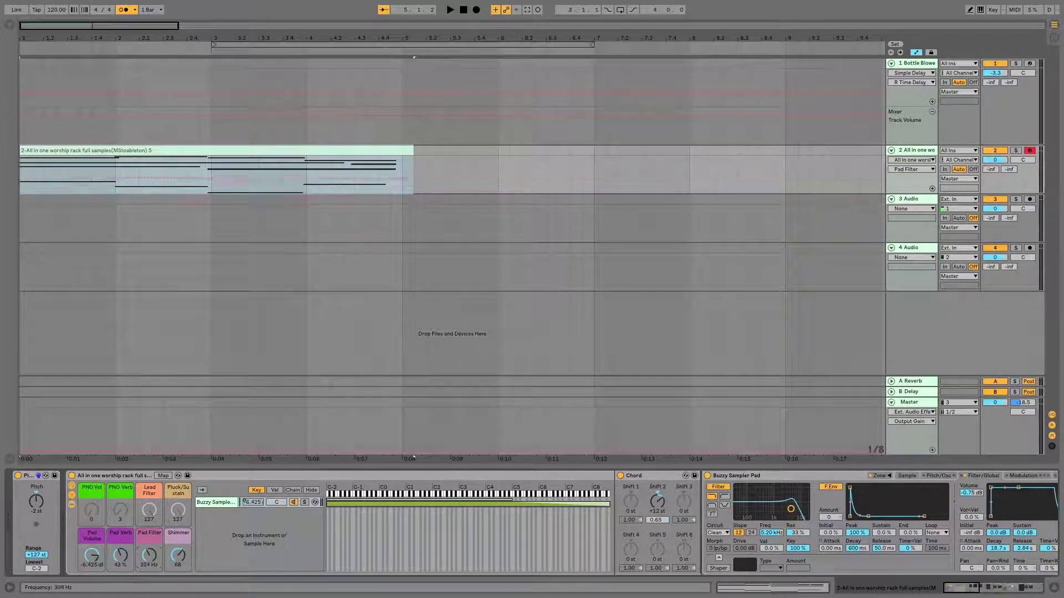
drag(149, 555, 149, 540)
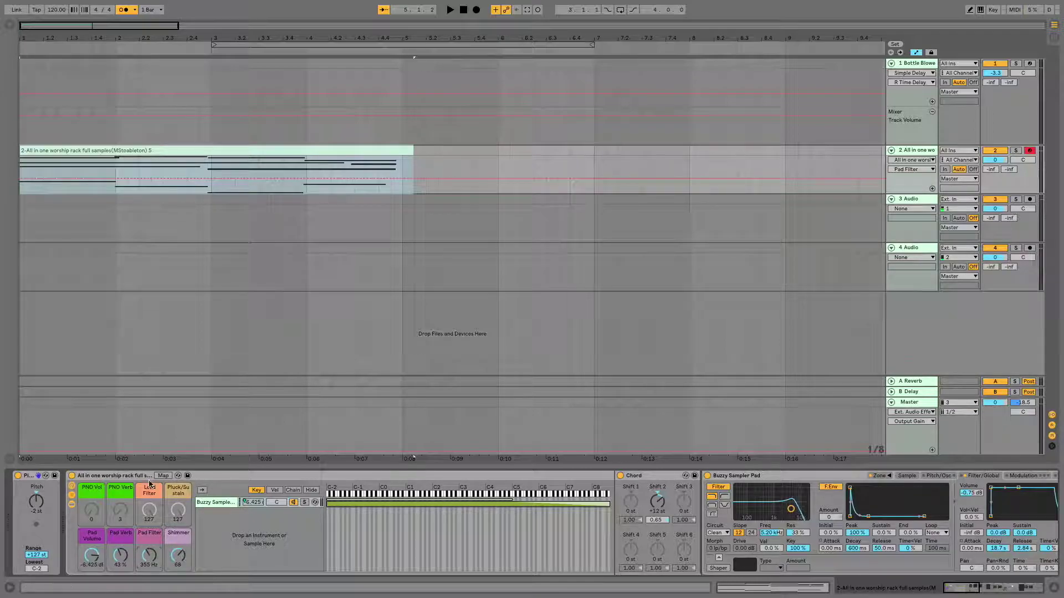
click(486, 170)
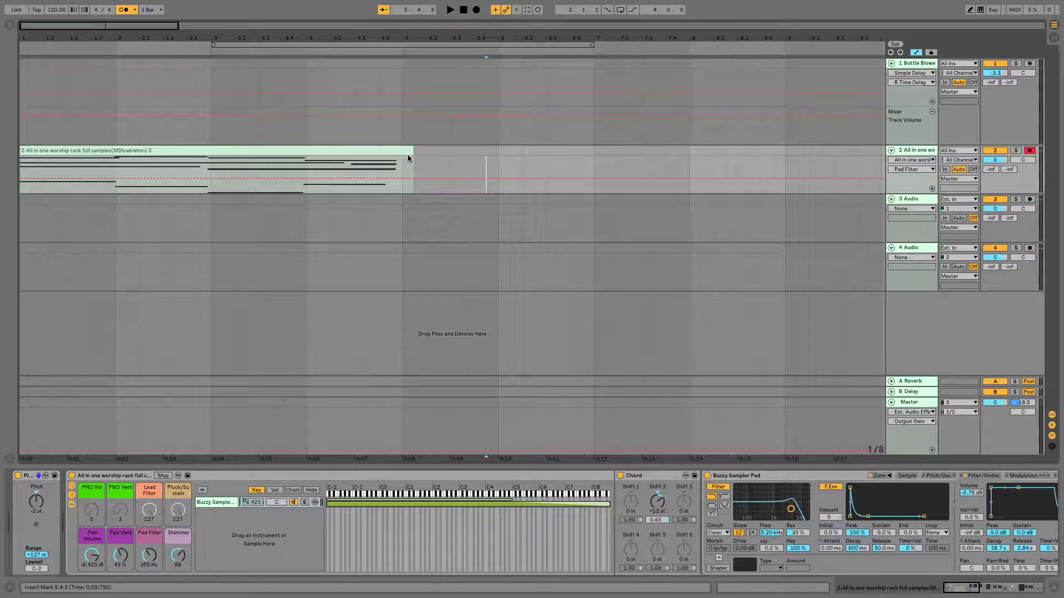
Trim the pad clip to four bars and duplicate it into bars 5–9.
drag(408, 157, 402, 153)
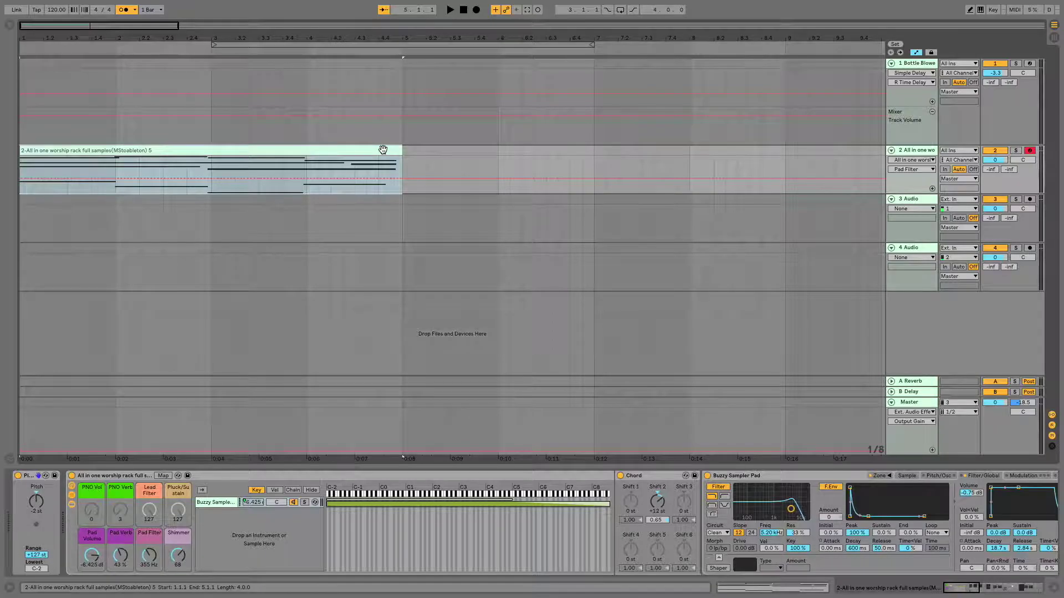
key(ctrl+d)
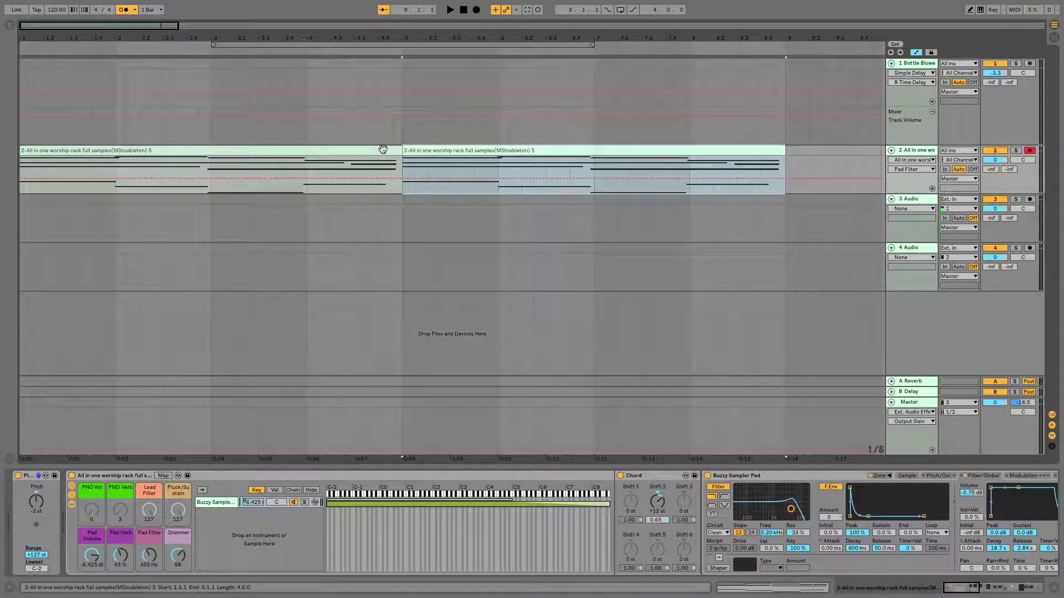
click(22, 191)
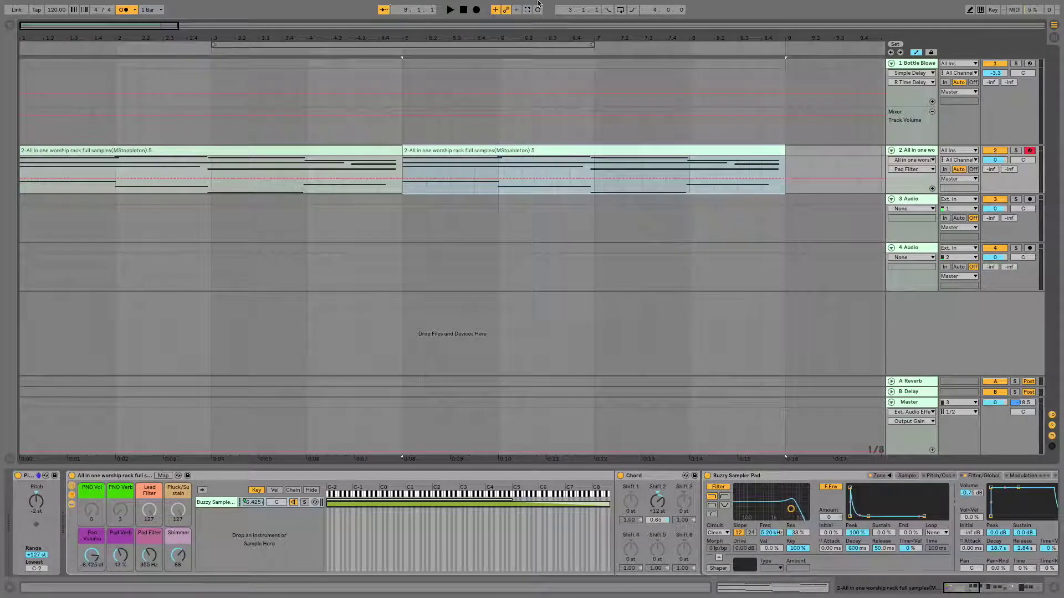
Enable Automation Arm and MIDI Arrangement Overdub in the toolbar.
click(507, 10)
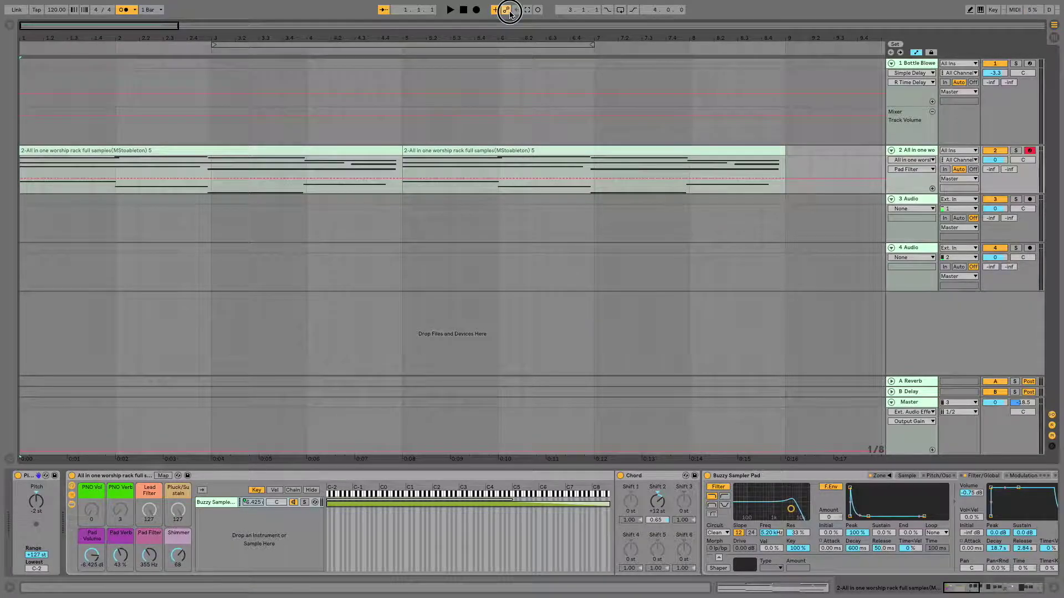
click(502, 13)
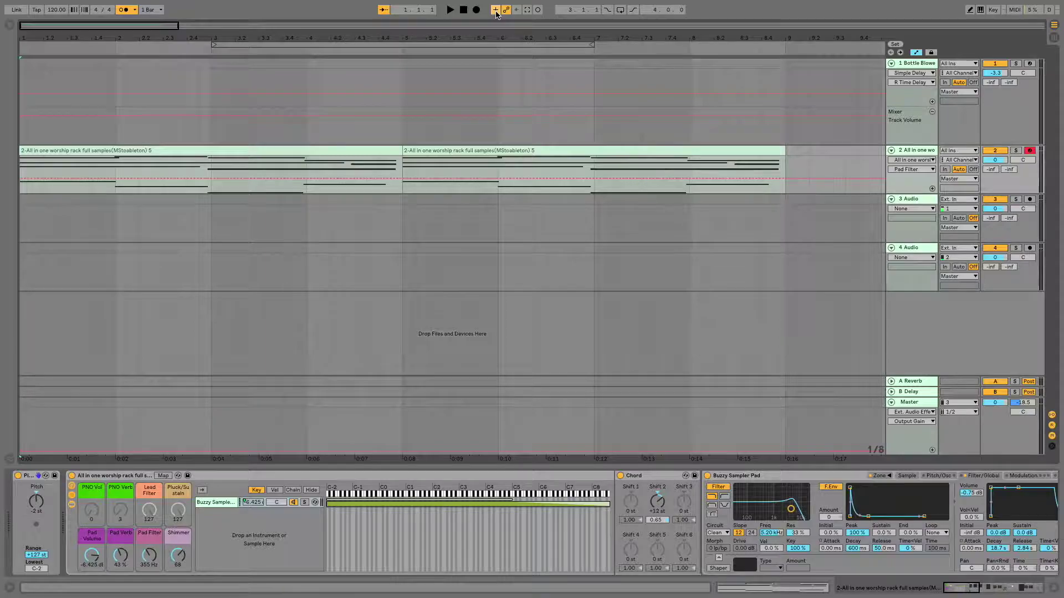
click(496, 12)
Record a rising Pad Filter sweep to about 19.9 kHz, then return to the song start.
click(475, 10)
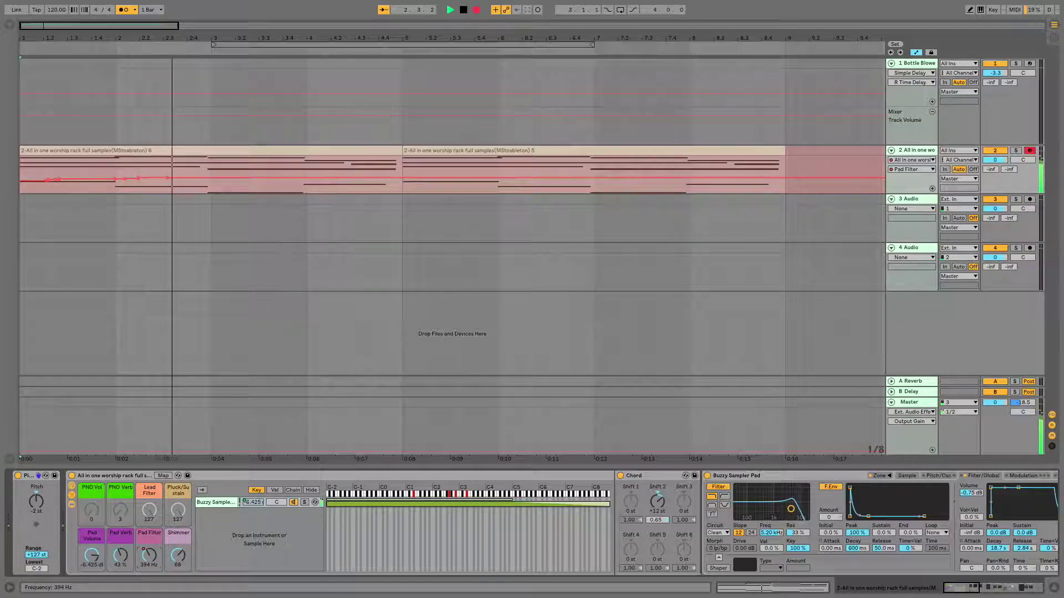
drag(149, 555, 149, 525)
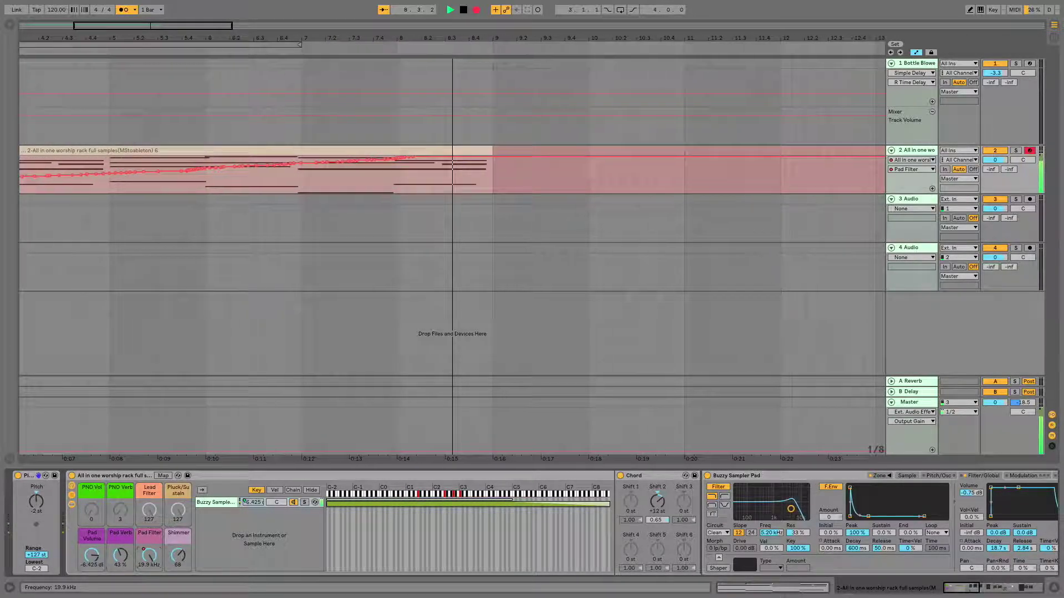
key(space)
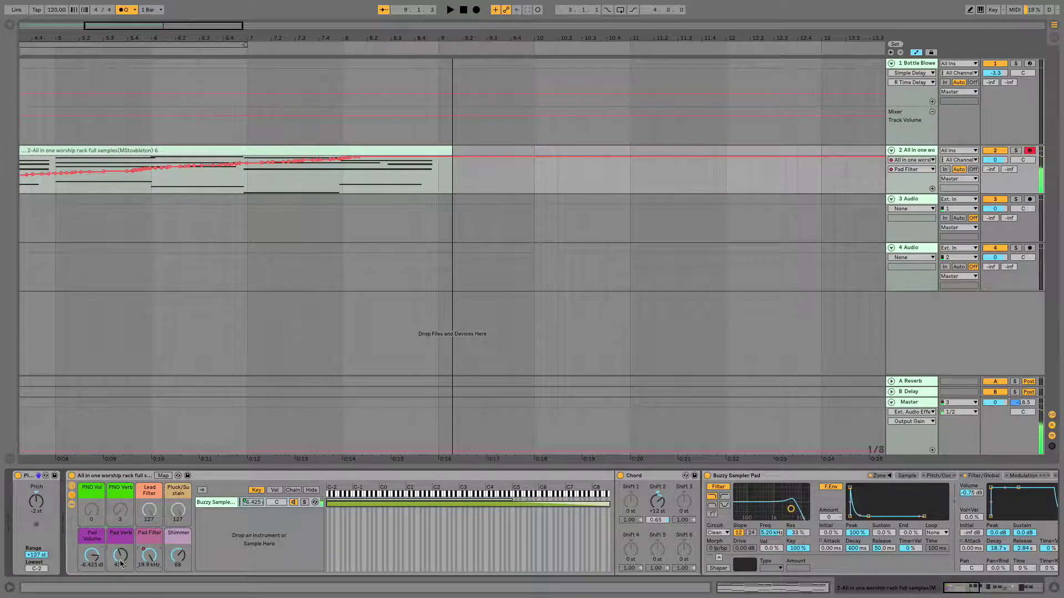
key(Home)
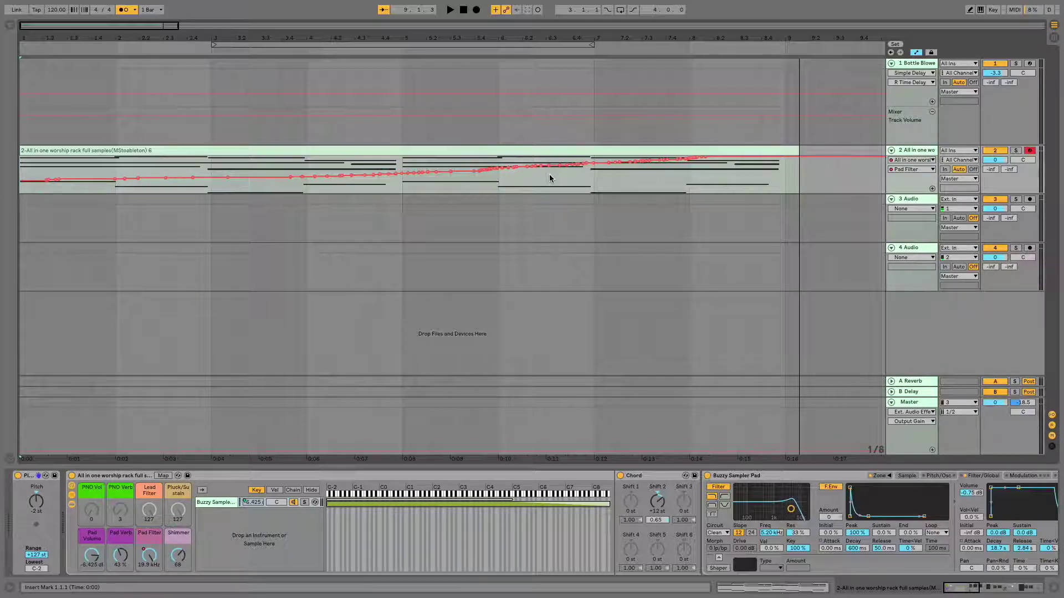
Paste the pad's Pad Filter curve from bars 1–9 onto Bottle Blower's R Time Delay lane.
click(780, 181)
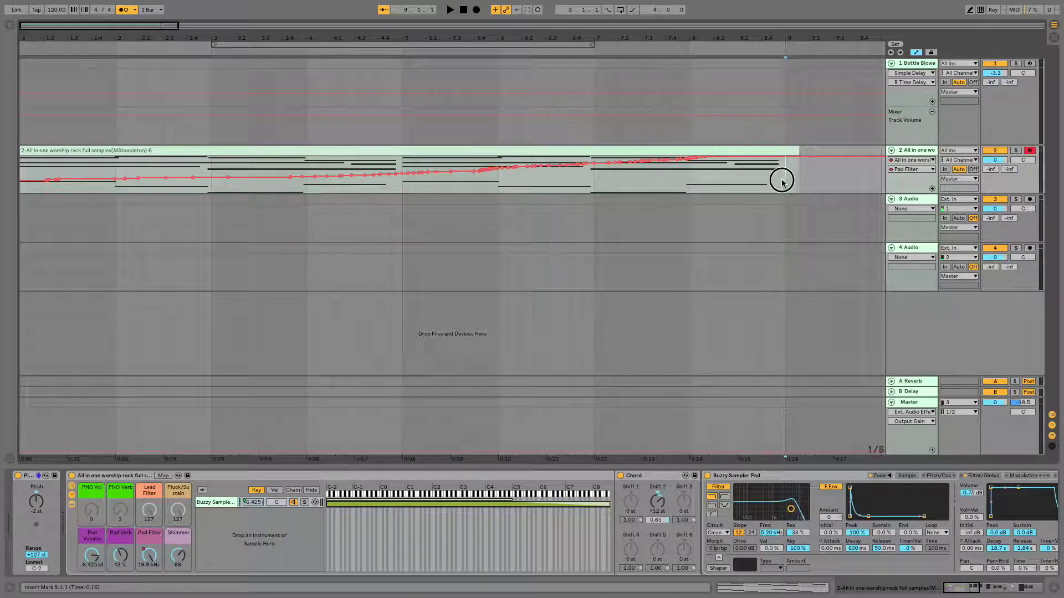
drag(780, 178, 22, 193)
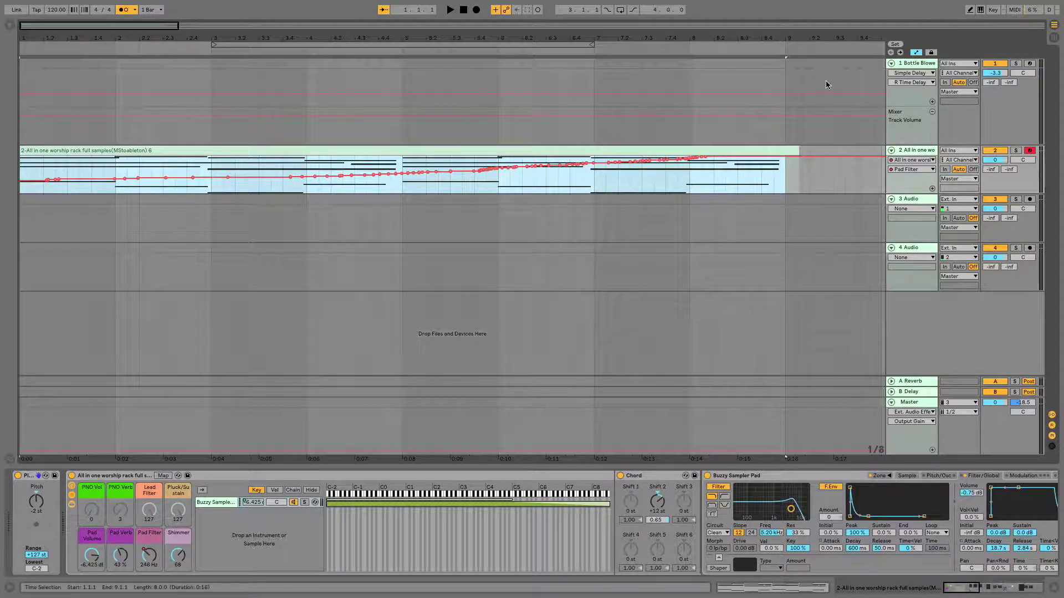
click(22, 101)
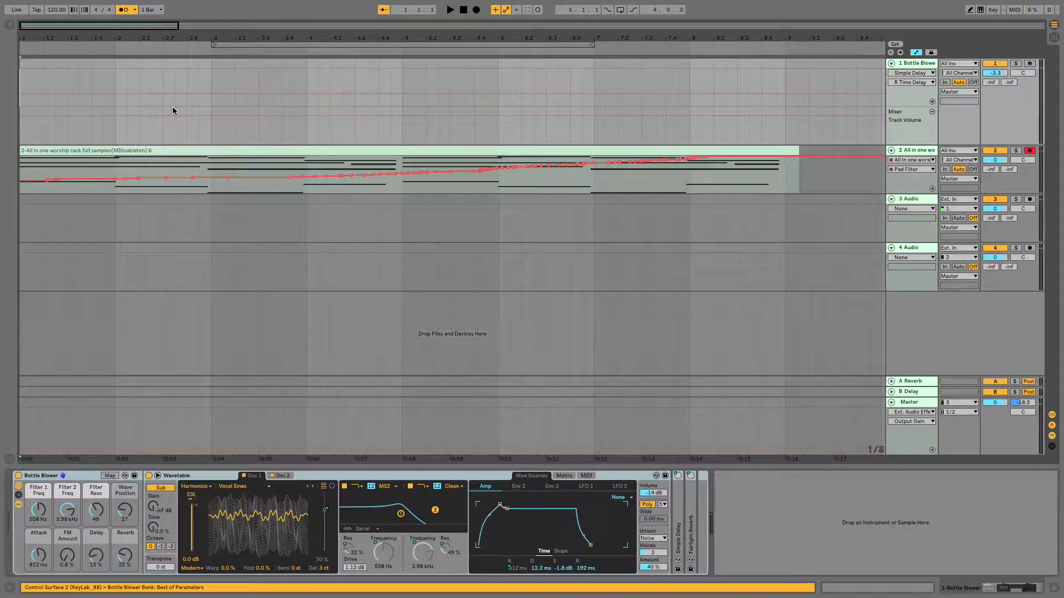
key(ctrl+v)
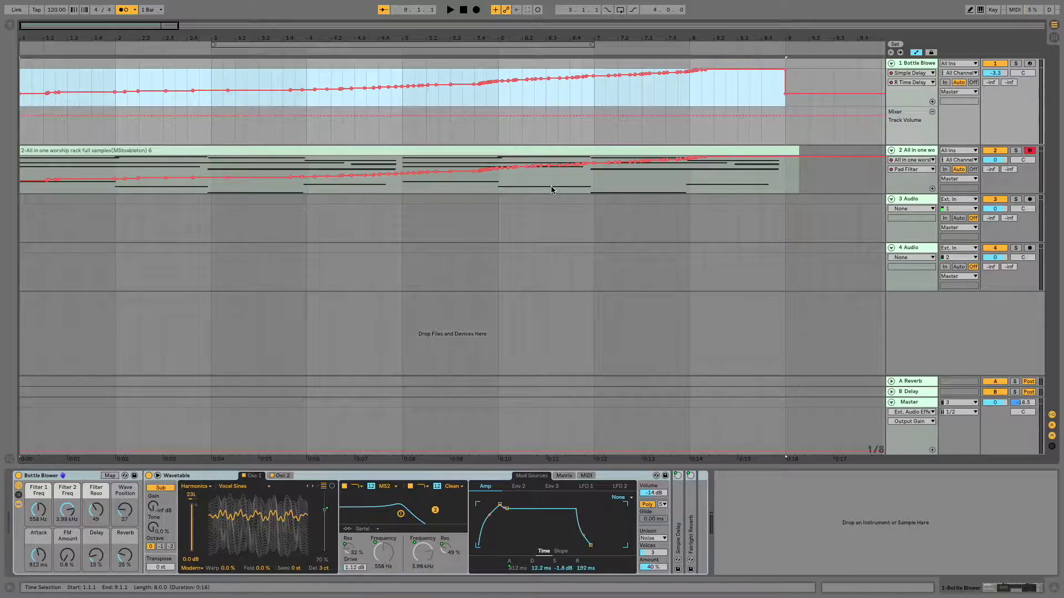
key(ctrl+alt+u)
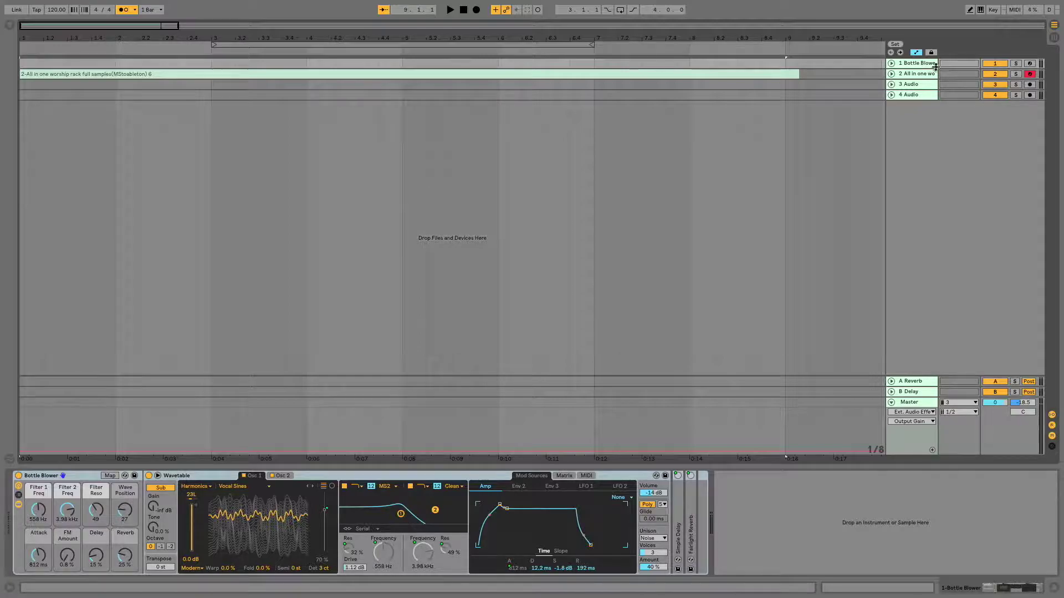
Hide the automation envelopes and Alt-drag the pad clip up onto the Bottle Blower track.
click(924, 74)
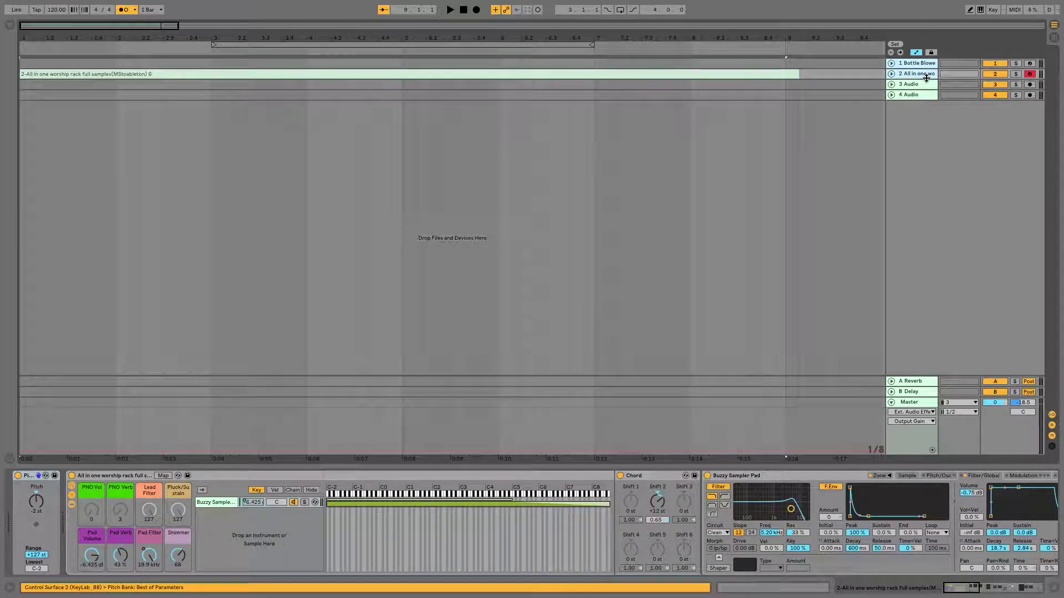
key(ctrl+alt+u)
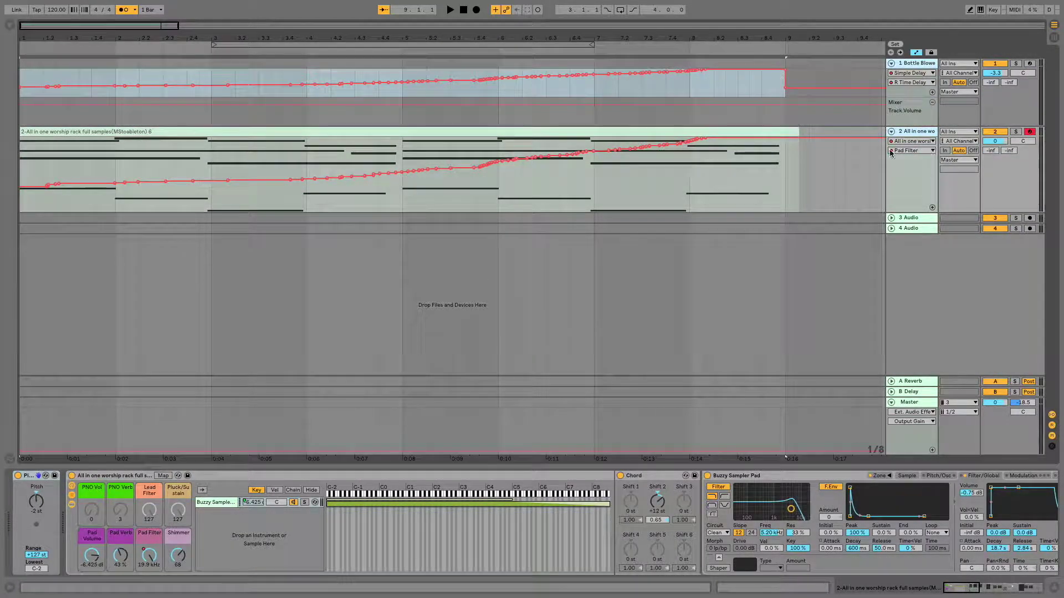
key(a)
click(143, 108)
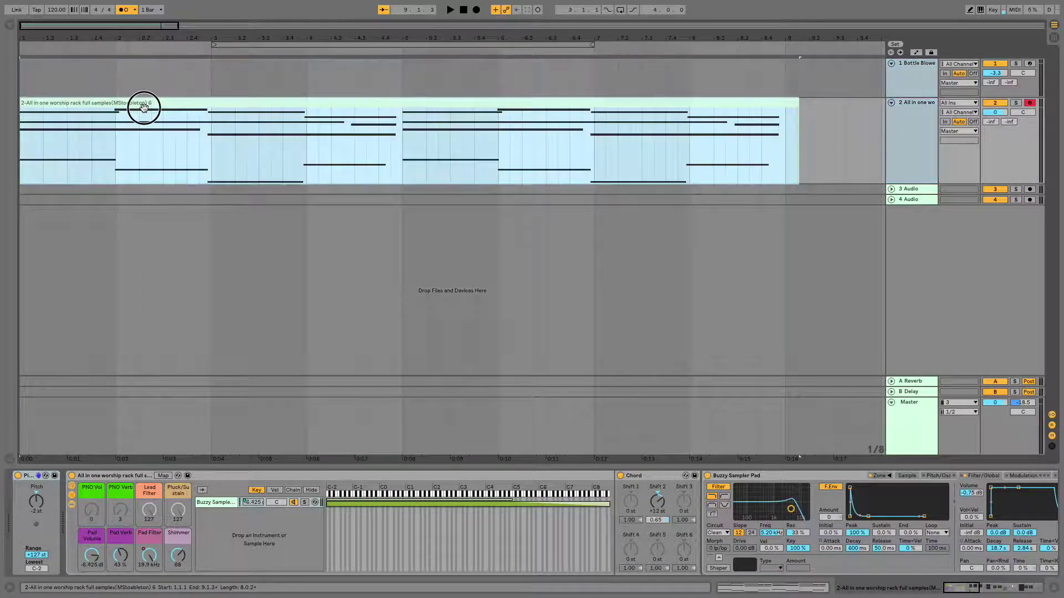
drag(143, 108, 152, 63)
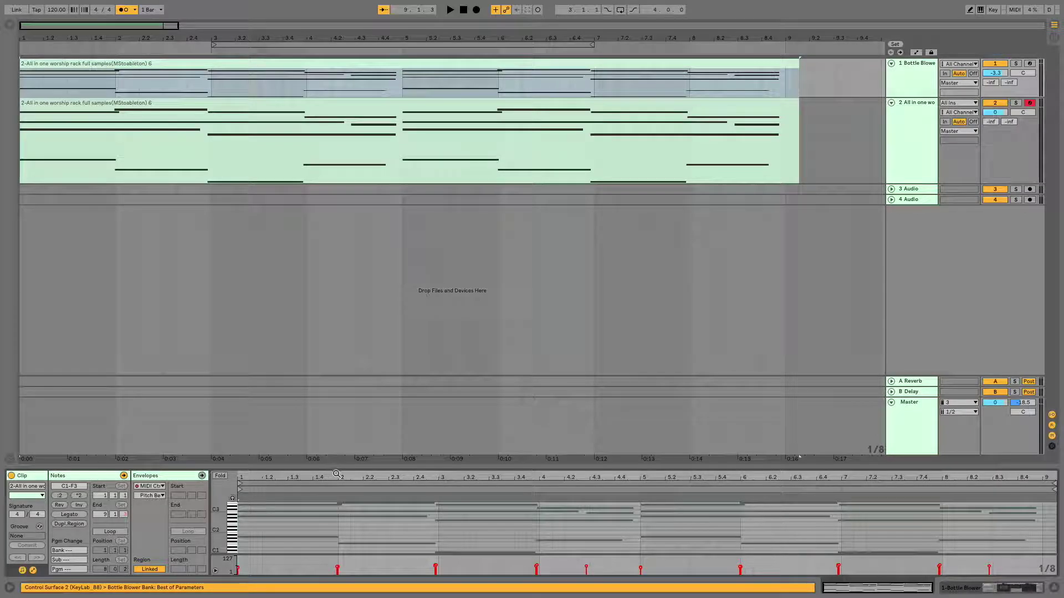
Select all notes in Bottle Blower's copied clip and raise them one octave.
drag(338, 468, 352, 174)
click(358, 308)
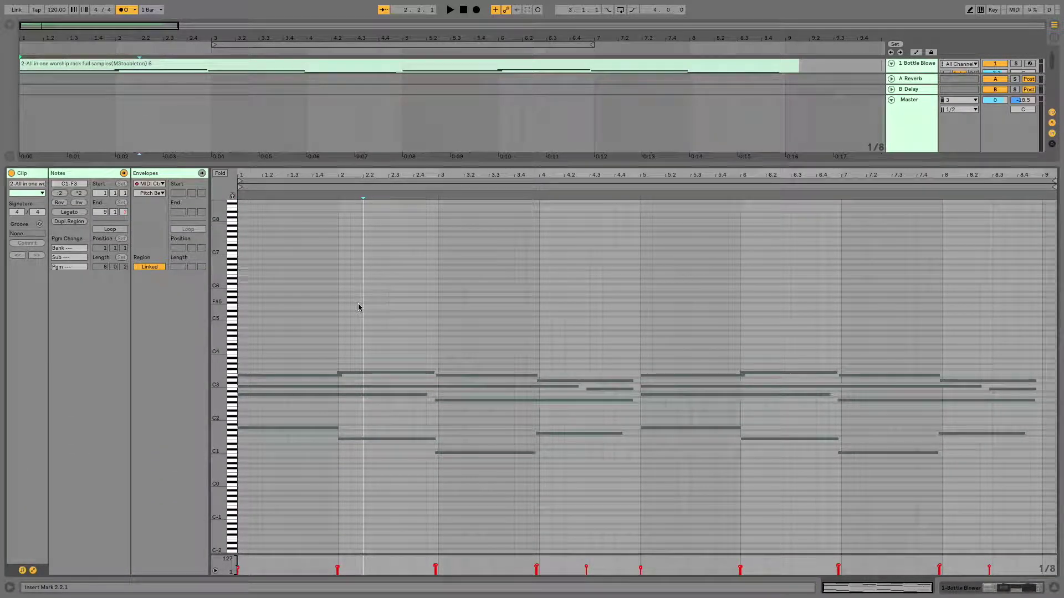
key(ctrl+a)
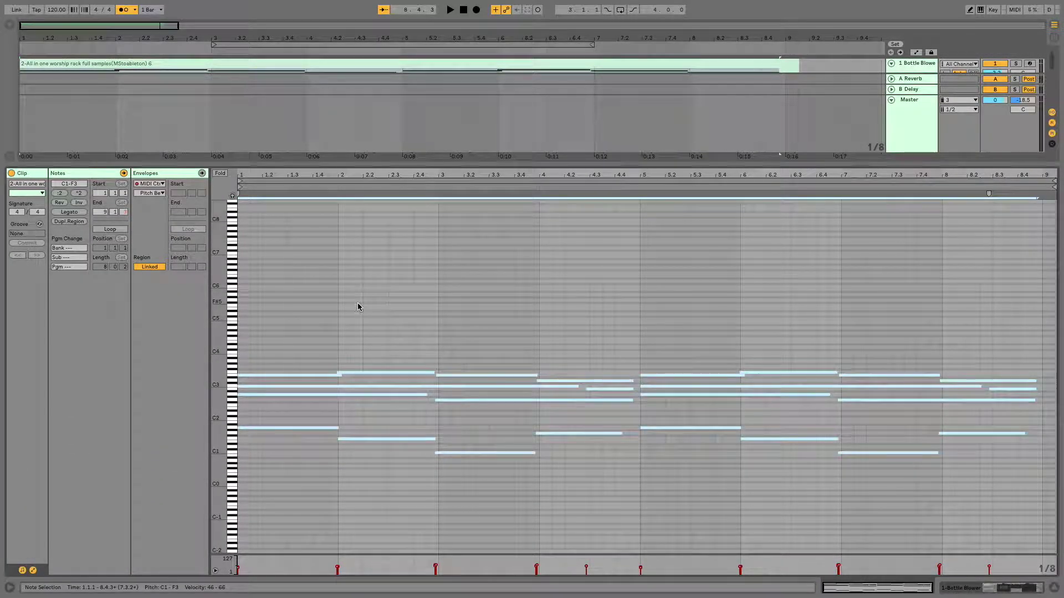
key(shift+Up)
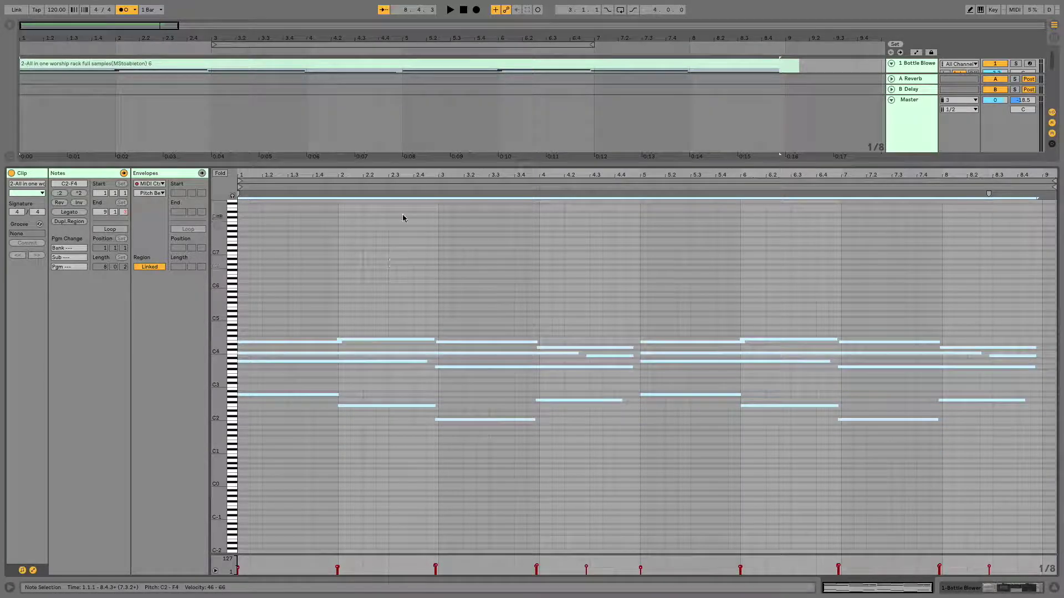
drag(434, 168, 280, 384)
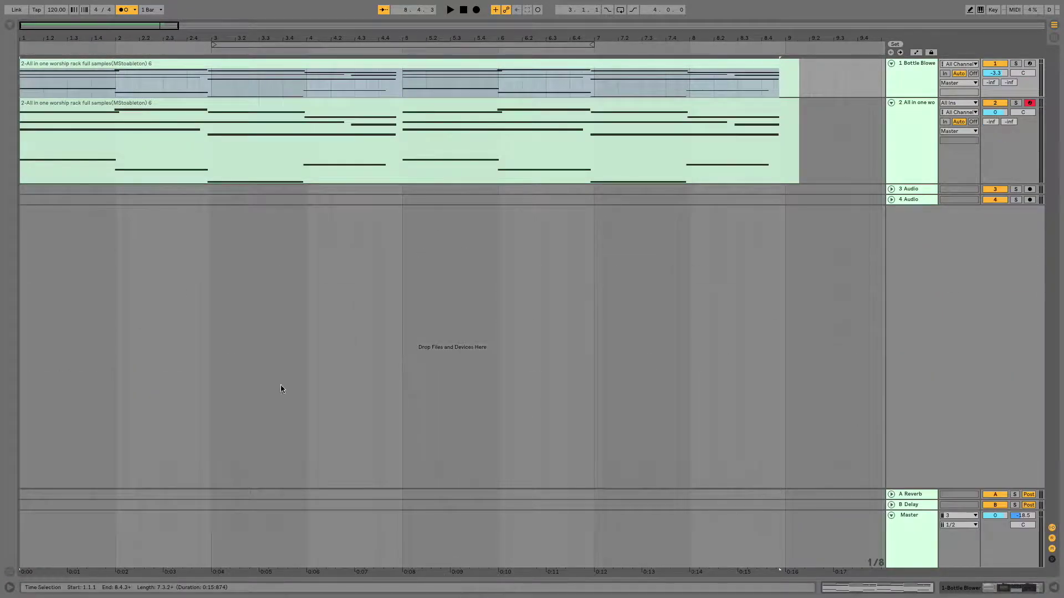
click(24, 173)
key(space)
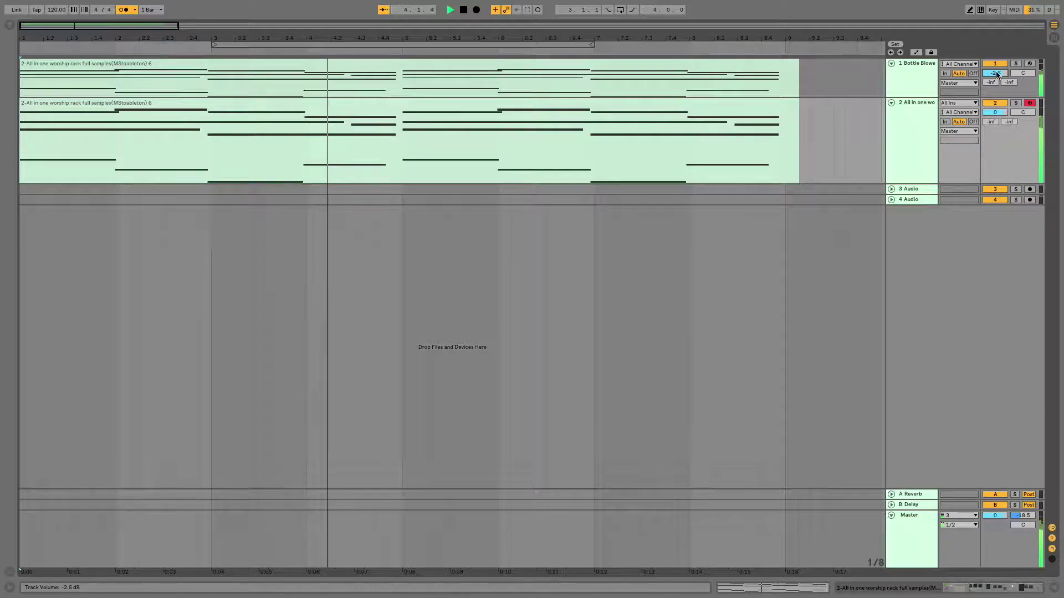
key(a)
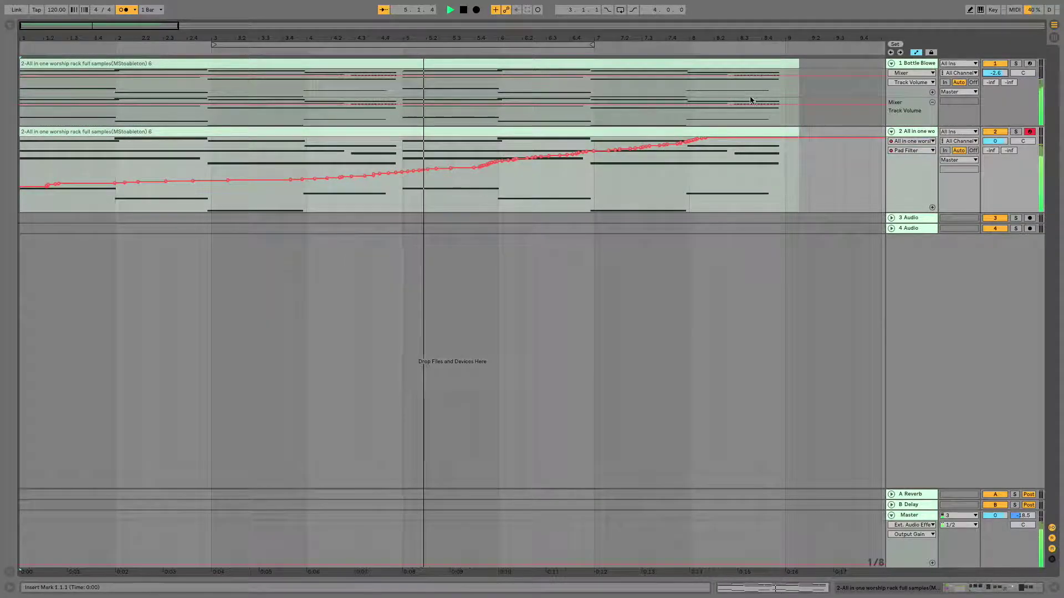
click(930, 73)
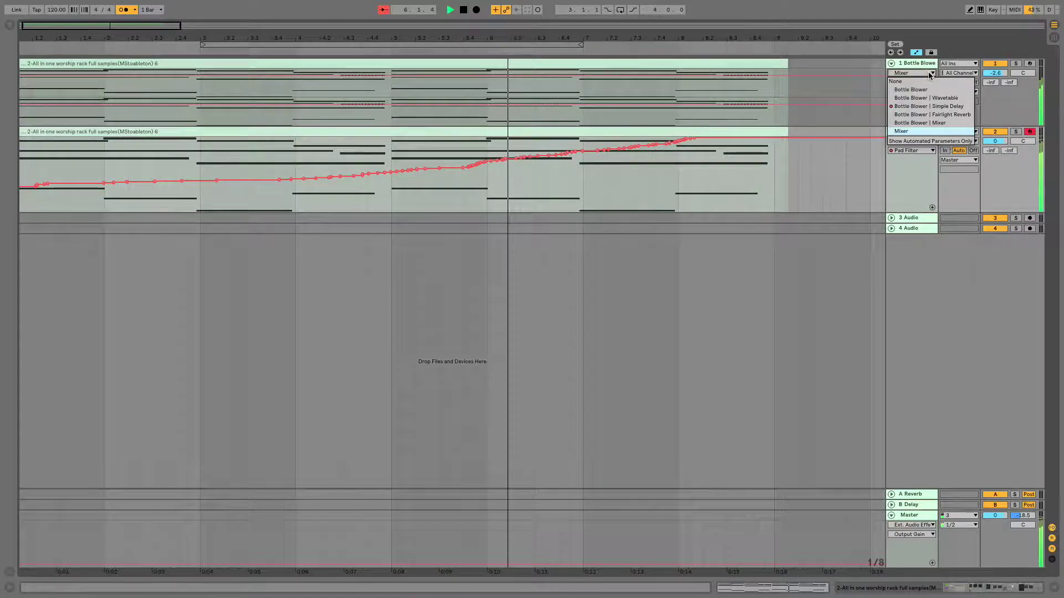
click(931, 106)
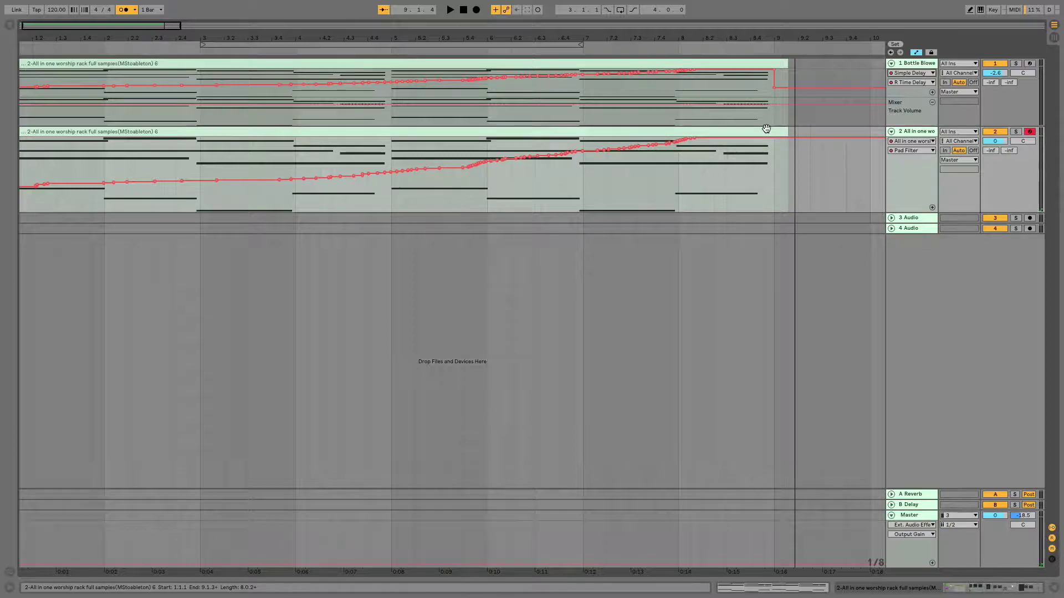
key(a)
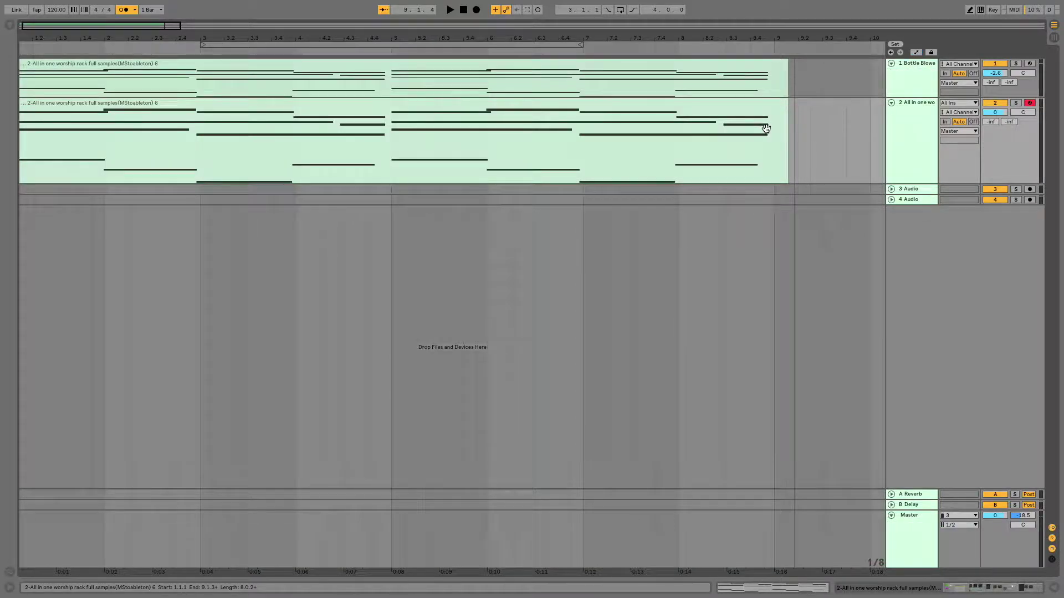